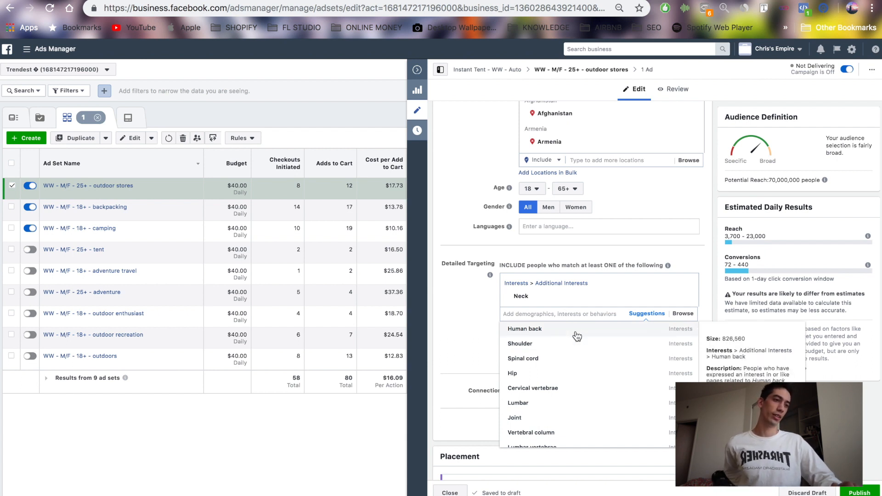
Add the suggested interests Shoulder, Knee and Lumbar to the ad set's detailed targeting
{"action": "mouse_move", "coordinate": [573, 300]}
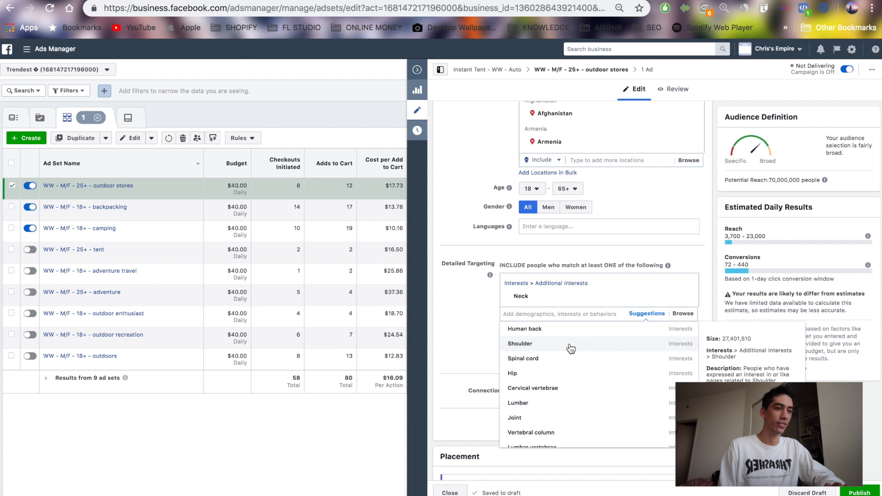
{"action": "left_click", "coordinate": [549, 344]}
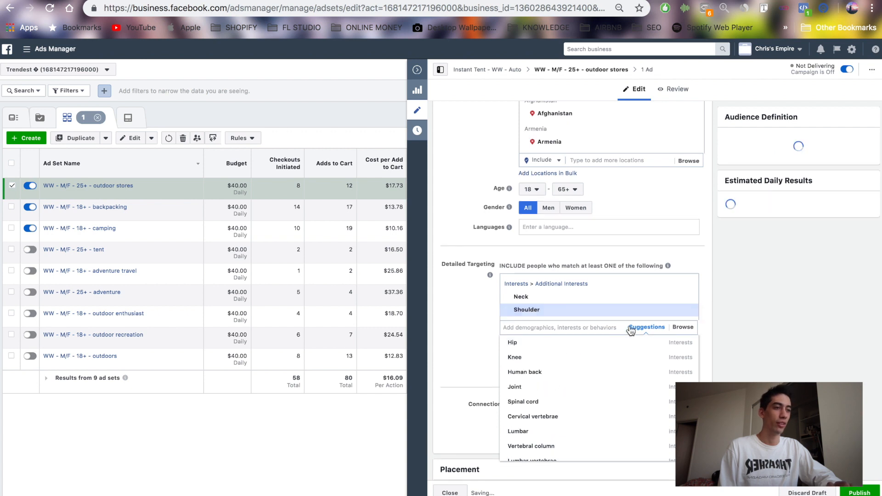
{"action": "left_click", "coordinate": [565, 357]}
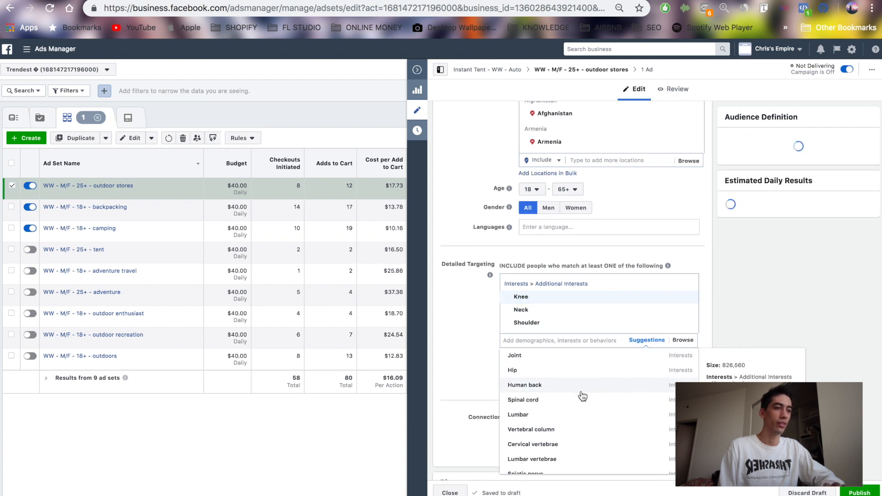
{"action": "left_click", "coordinate": [569, 415]}
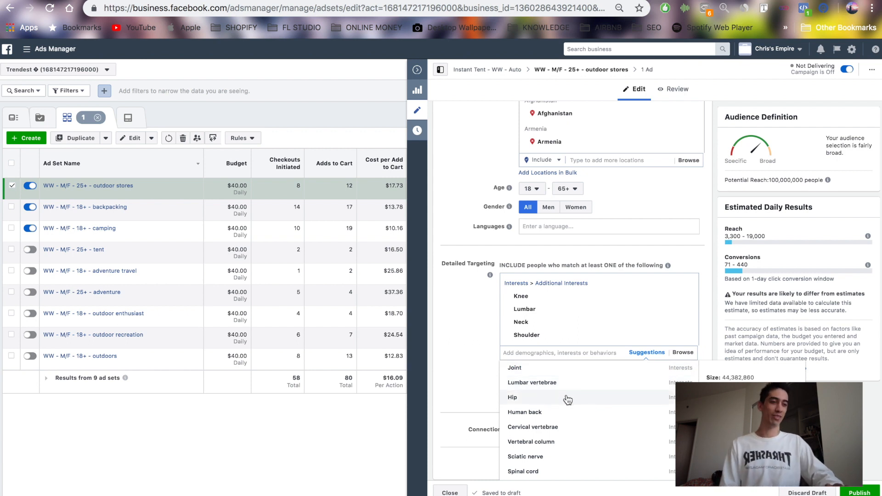
{"action": "scroll", "coordinate": [588, 416], "scroll_direction": "down", "scroll_amount": 2}
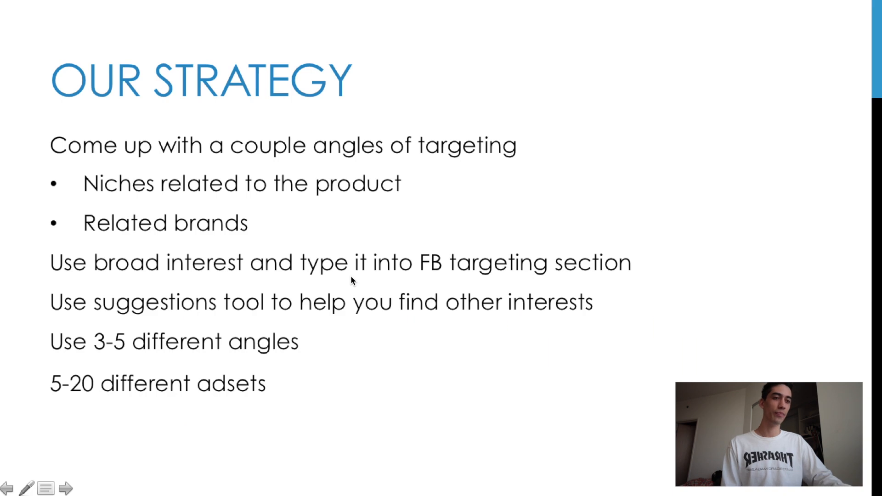
{"action": "key", "text": "Right"}
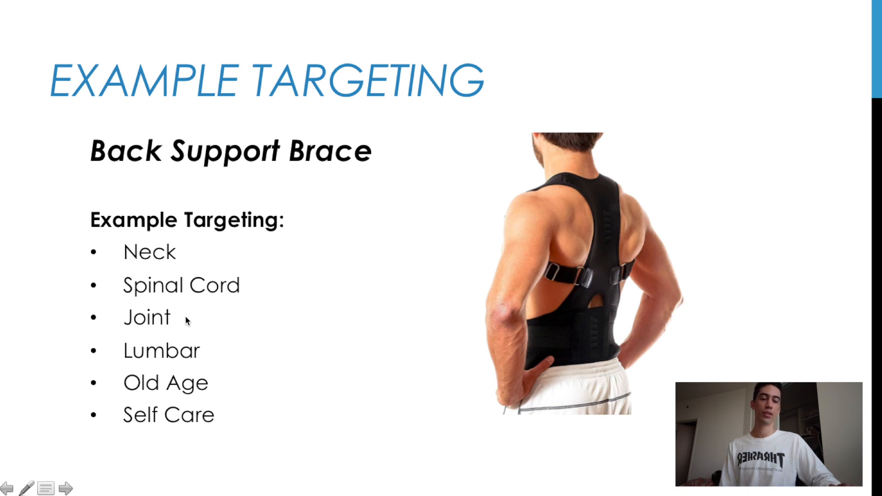
{"action": "left_click", "coordinate": [129, 319]}
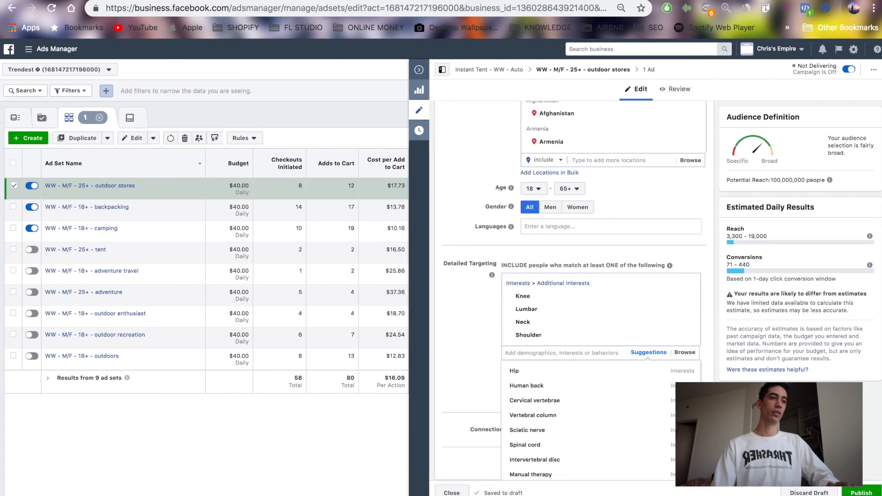
Clear the existing interests from detailed targeting and add the Drawing interest from Hobbies and activities
{"action": "left_click", "coordinate": [689, 283]}
{"action": "type", "text": "f"}
{"action": "type", "text": "rawing"}
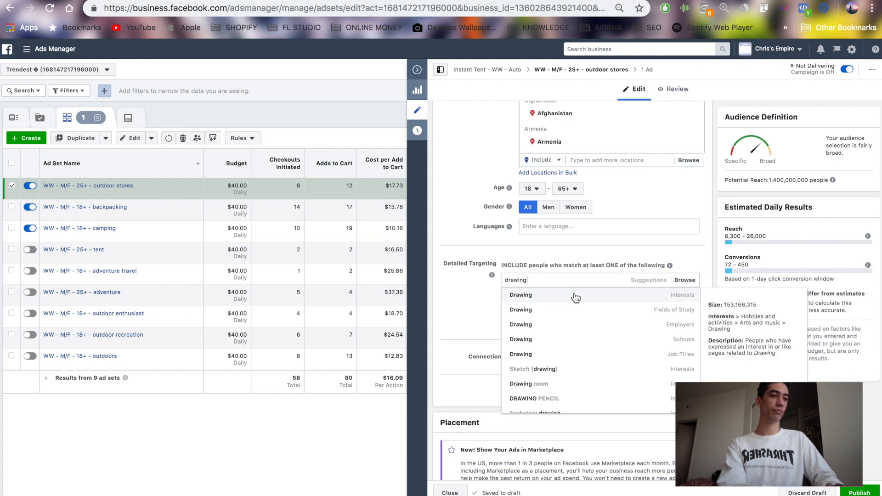
{"action": "left_click", "coordinate": [564, 300]}
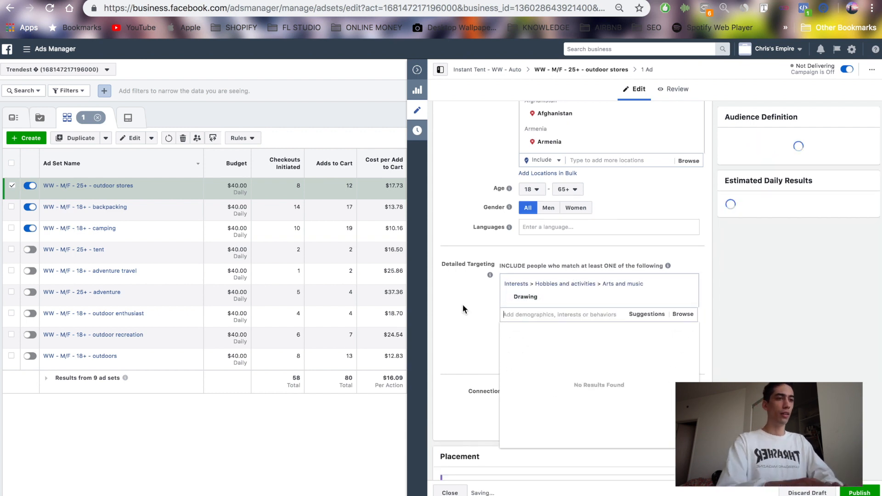
Check the potential reach in the audience definition for the Drawing interest
{"action": "scroll", "coordinate": [462, 304], "scroll_direction": "down", "scroll_amount": 2}
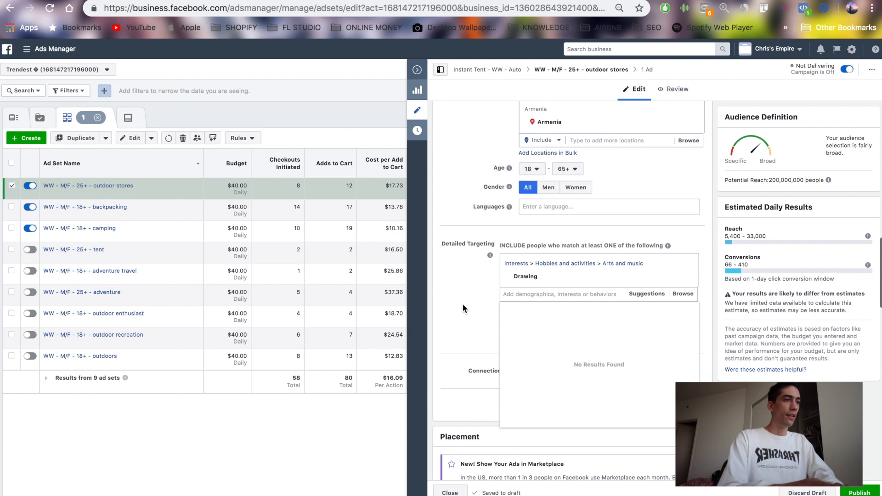
{"action": "left_click", "coordinate": [790, 181]}
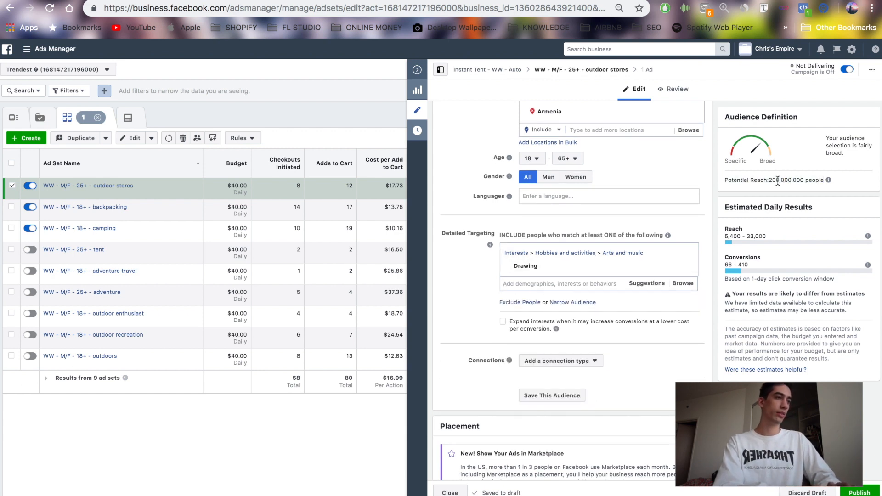
{"action": "left_click_drag", "start_coordinate": [768, 180], "coordinate": [802, 180]}
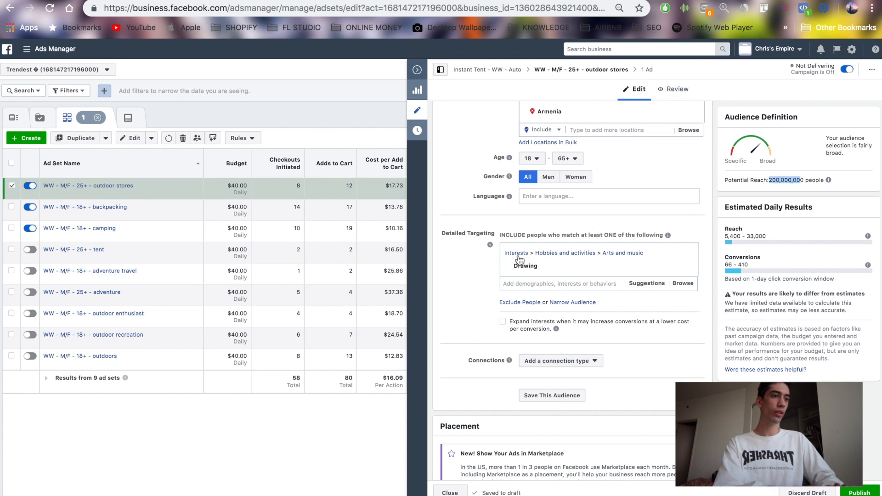
{"action": "left_click", "coordinate": [476, 272]}
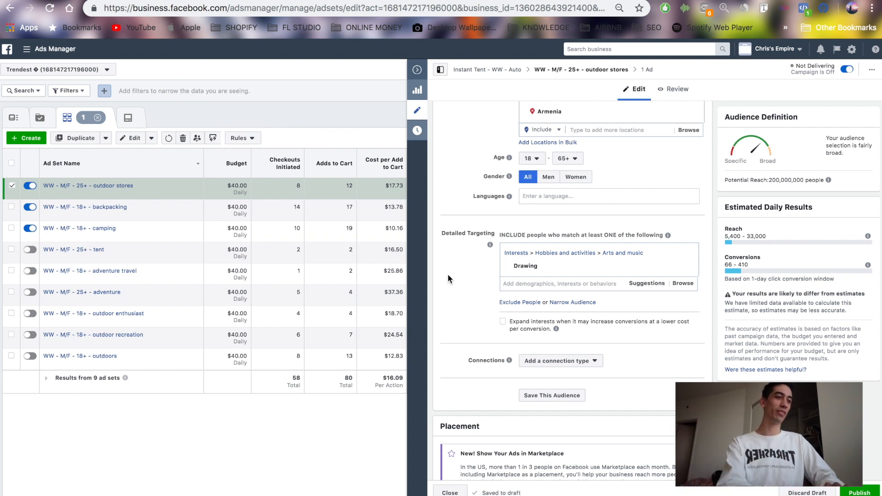
Browse the suggested interests related to Drawing, comparing their audience sizes
{"action": "scroll", "coordinate": [459, 260], "scroll_direction": "down", "scroll_amount": 2}
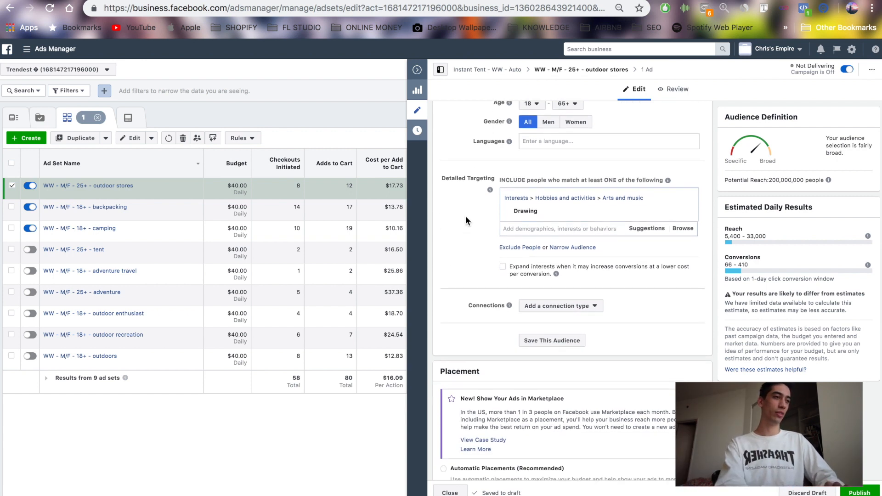
{"action": "scroll", "coordinate": [459, 218], "scroll_direction": "down", "scroll_amount": 2}
{"action": "left_click", "coordinate": [650, 162]}
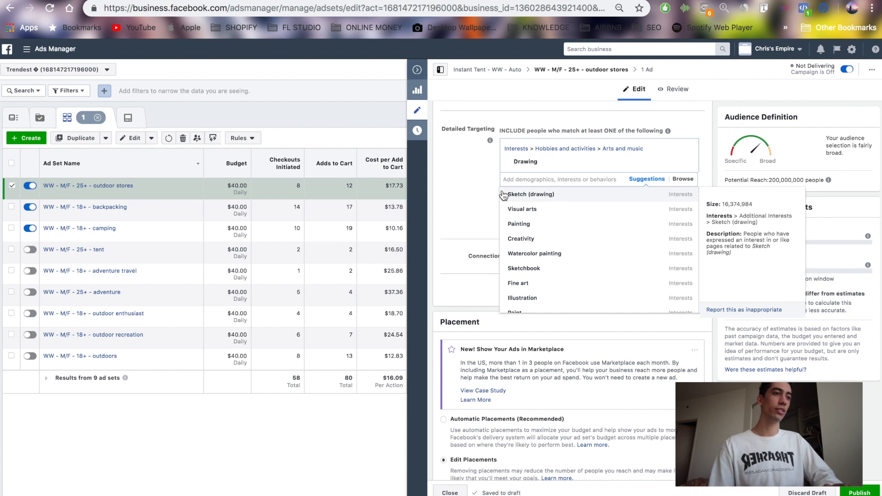
{"action": "left_click", "coordinate": [473, 180]}
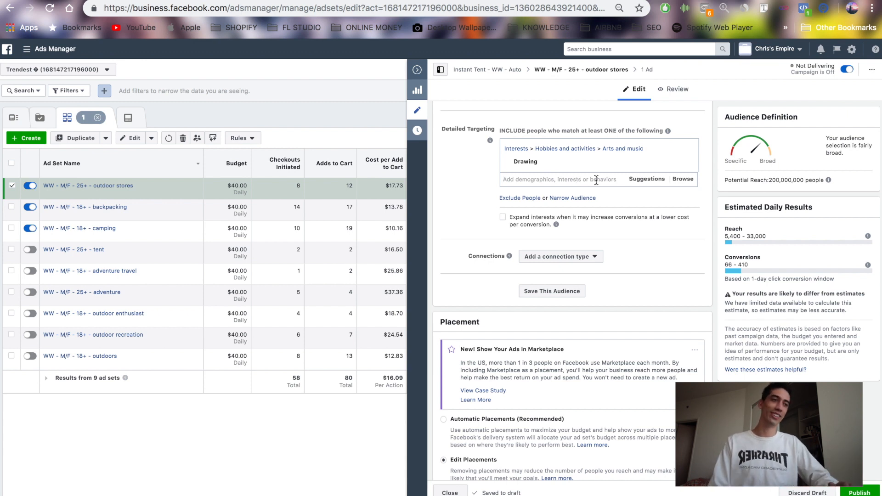
{"action": "left_click", "coordinate": [633, 180]}
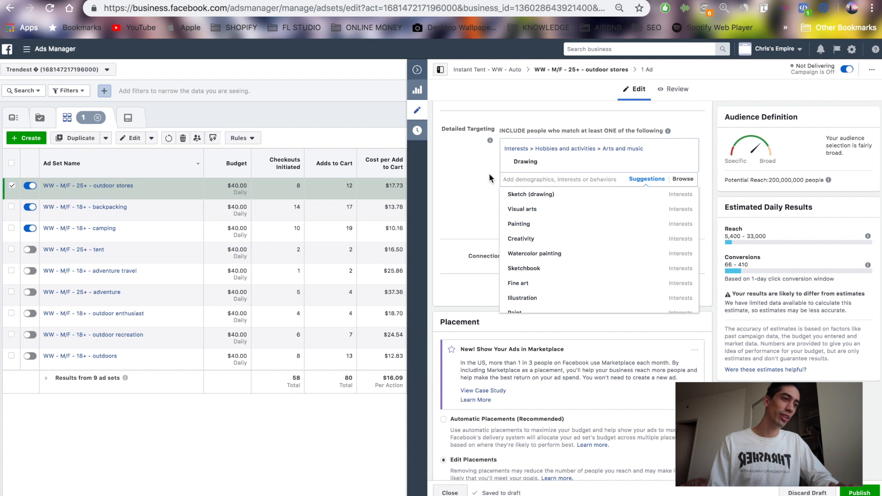
{"action": "scroll", "coordinate": [489, 177], "scroll_direction": "down", "scroll_amount": 1}
{"action": "scroll", "coordinate": [524, 193], "scroll_direction": "down", "scroll_amount": 2}
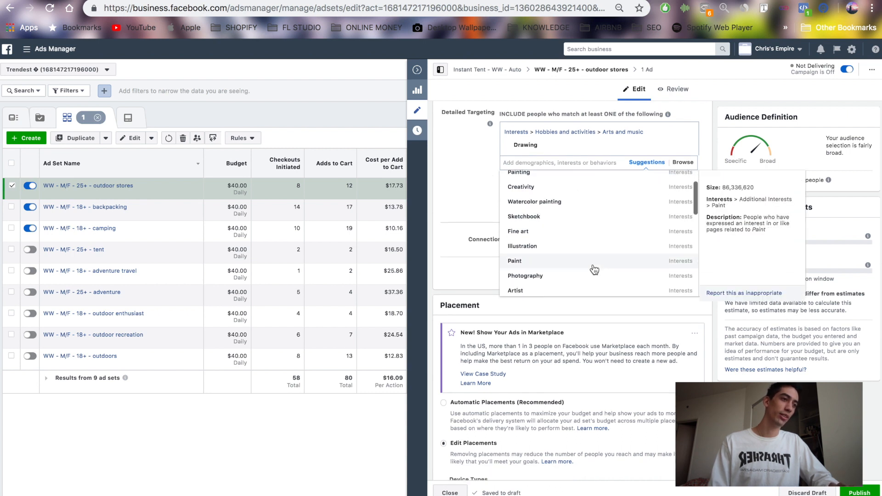
{"action": "scroll", "coordinate": [580, 186], "scroll_direction": "up", "scroll_amount": 2}
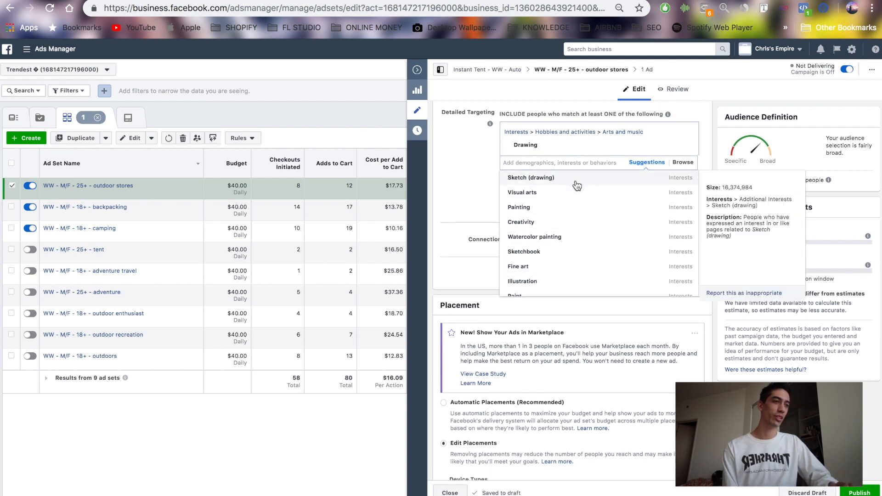
{"action": "scroll", "coordinate": [563, 229], "scroll_direction": "down", "scroll_amount": 2}
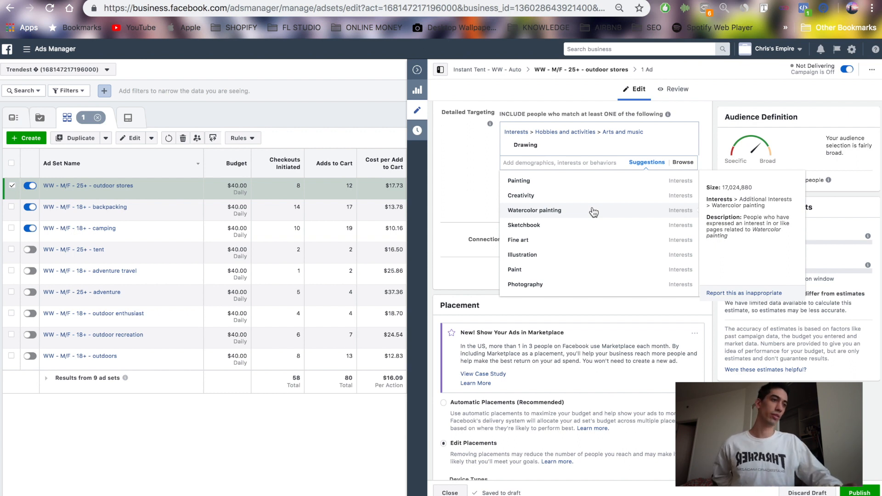
{"action": "left_click", "coordinate": [473, 179]}
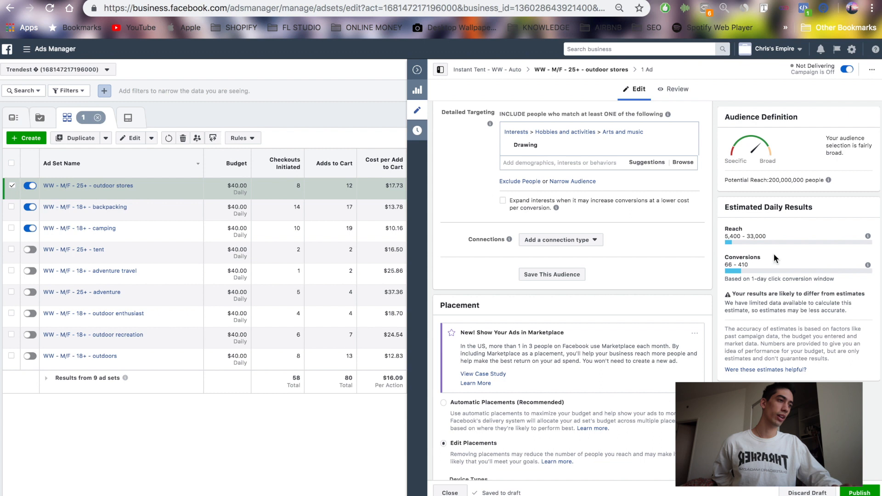
Examine the estimated daily reach of the Drawing audience and the details of the Drawing interest
{"action": "triple_click", "coordinate": [757, 236]}
{"action": "left_click_drag", "start_coordinate": [739, 236], "coordinate": [728, 237]}
{"action": "triple_click", "coordinate": [728, 237]}
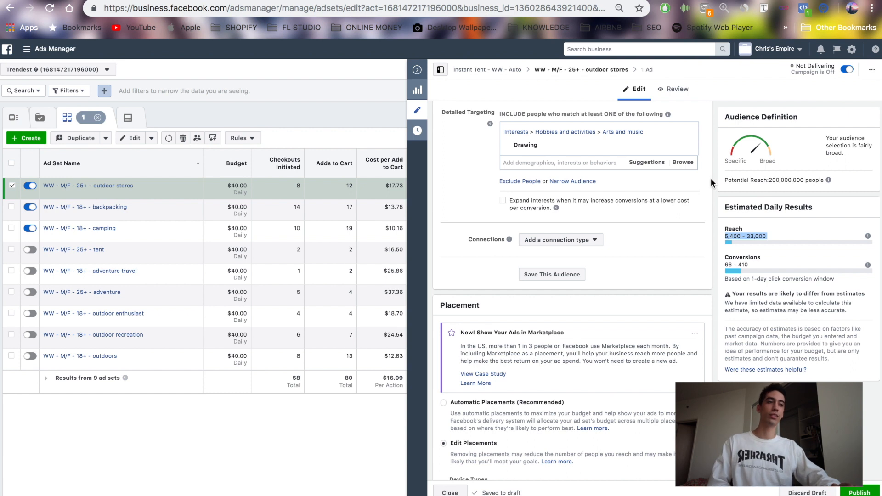
{"action": "triple_click", "coordinate": [745, 236]}
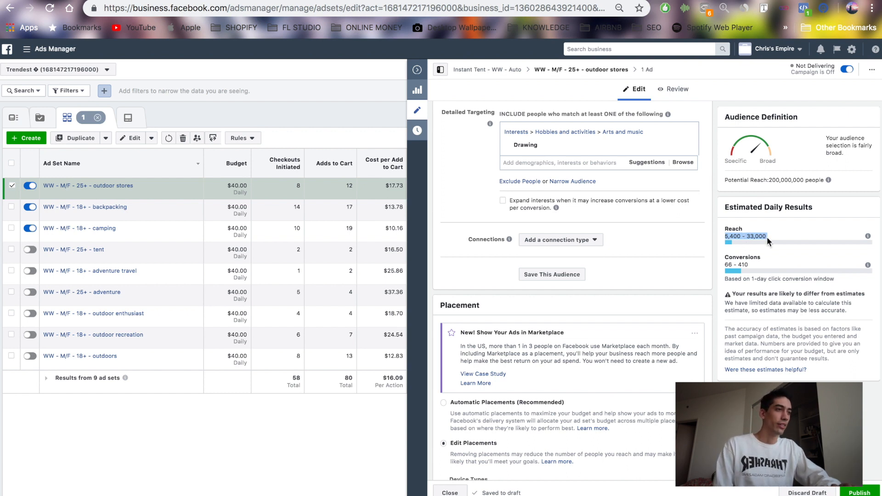
{"action": "triple_click", "coordinate": [765, 236]}
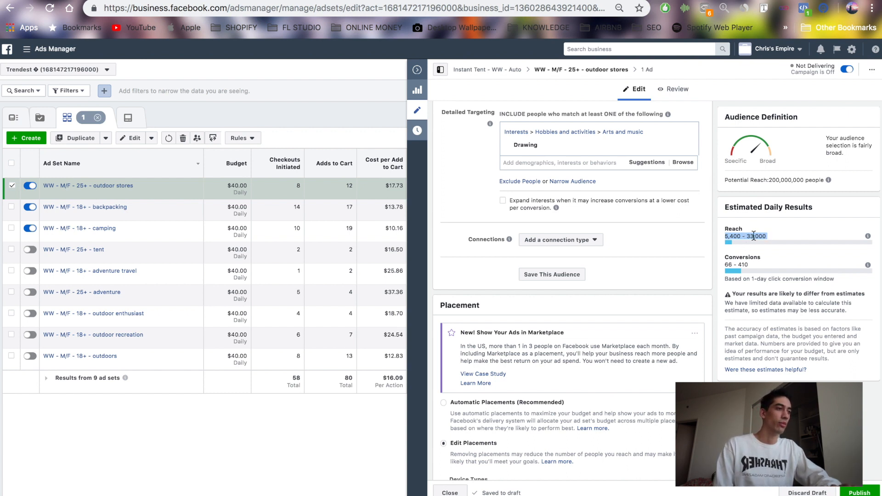
{"action": "triple_click", "coordinate": [760, 236]}
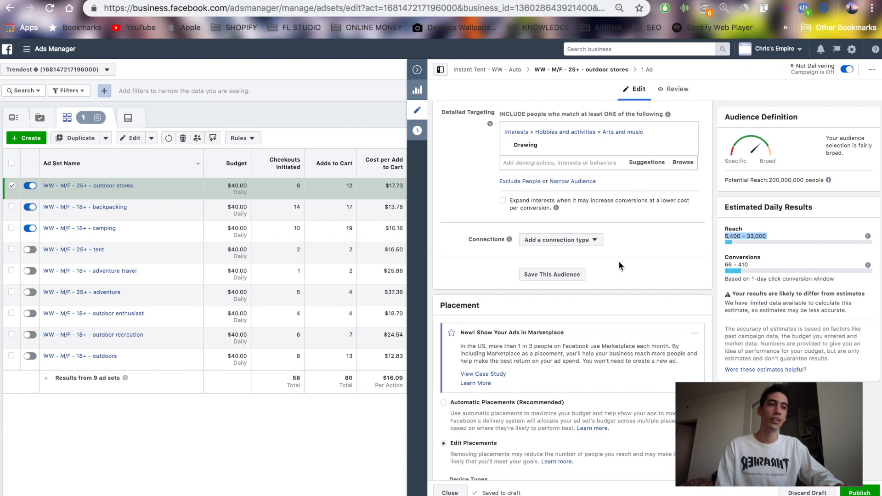
{"action": "left_click", "coordinate": [462, 172]}
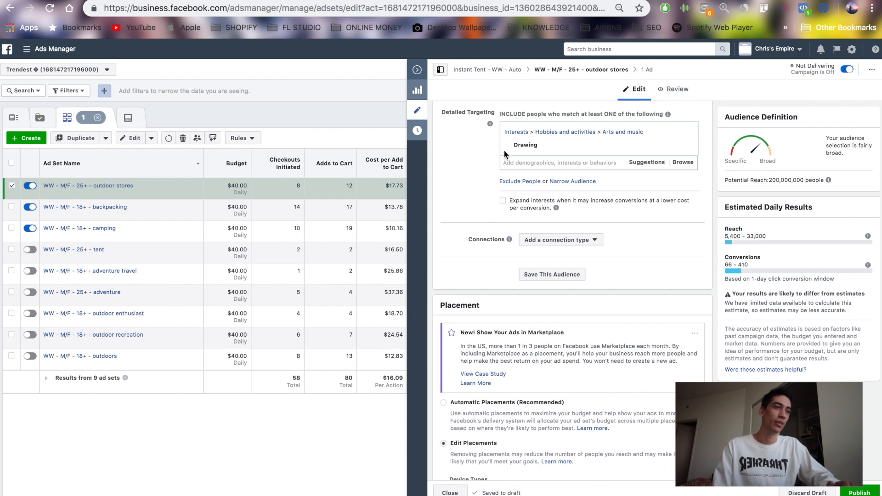
{"action": "mouse_move", "coordinate": [547, 146]}
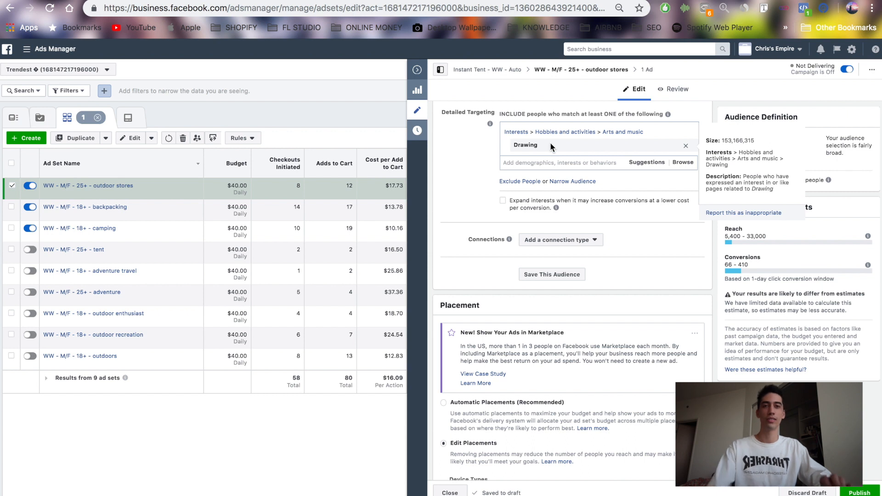
{"action": "scroll", "coordinate": [469, 169], "scroll_direction": "down", "scroll_amount": 3}
{"action": "scroll", "coordinate": [445, 212], "scroll_direction": "up", "scroll_amount": 6}
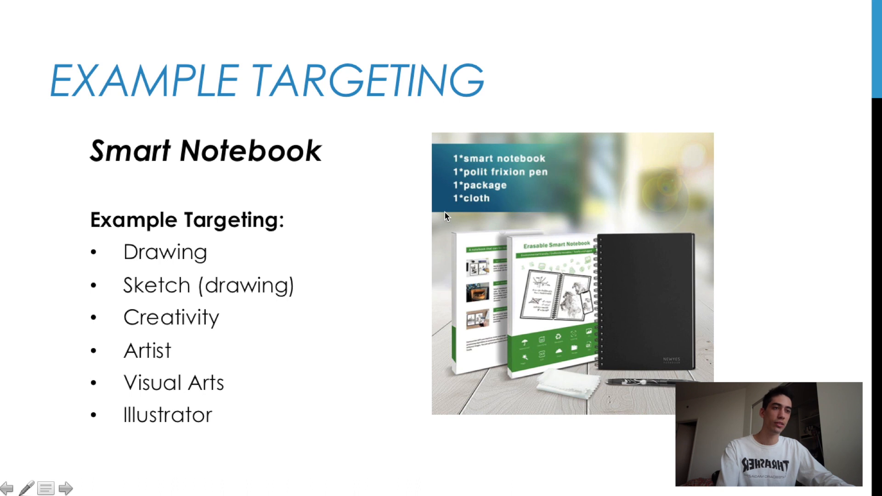
{"action": "left_click", "coordinate": [445, 213]}
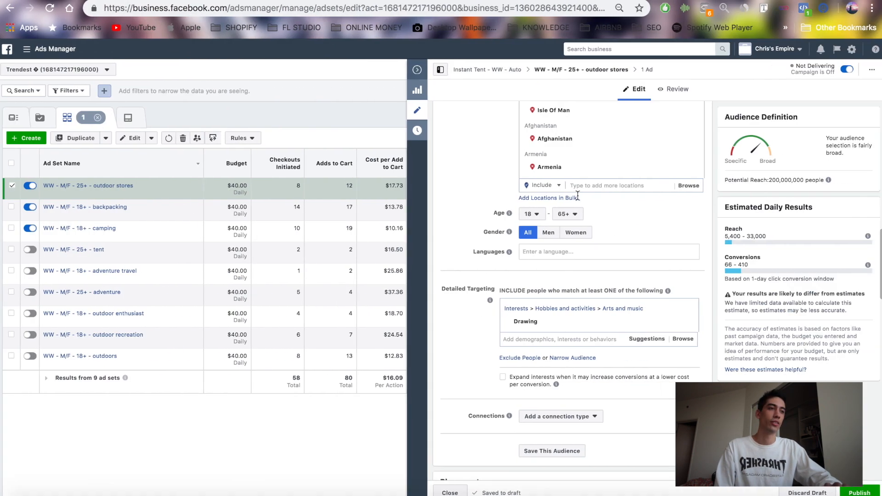
Add the Netflix interest to detailed targeting and remove the Drawing interest
{"action": "left_click", "coordinate": [567, 338]}
{"action": "type", "text": "netflix"}
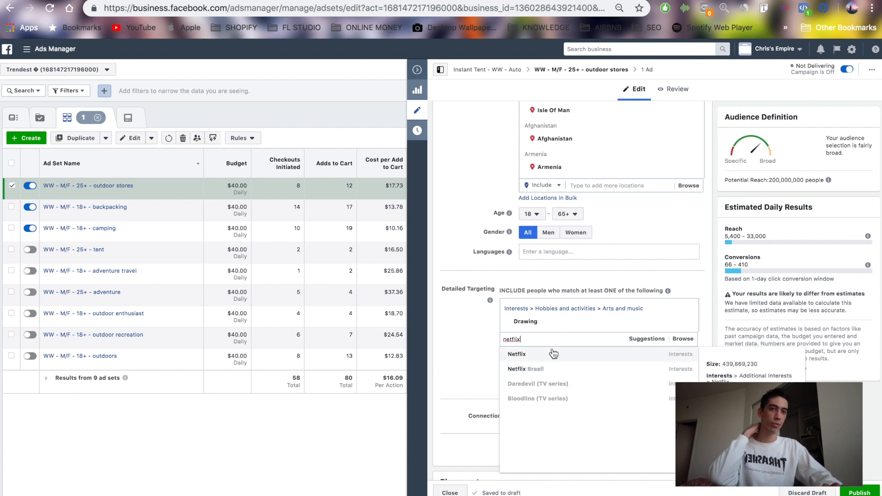
{"action": "left_click", "coordinate": [552, 349]}
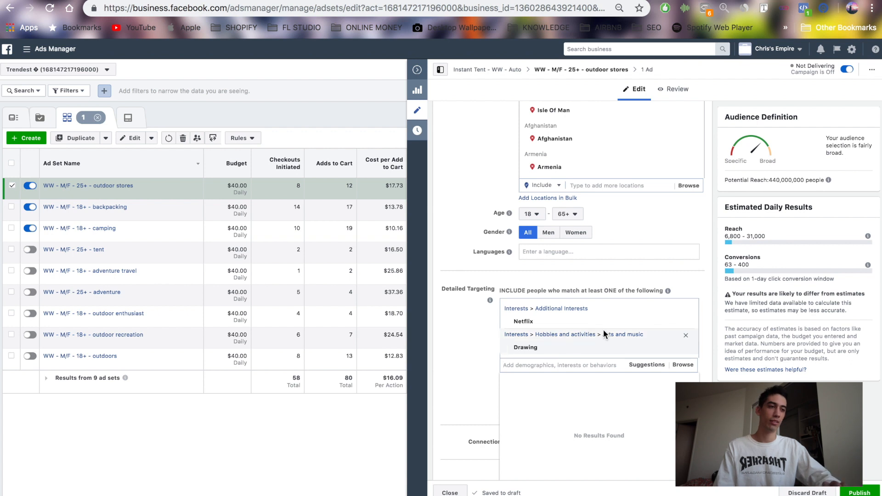
{"action": "left_click", "coordinate": [686, 351]}
View the suggested interests related to Netflix and switch back to the slide show
{"action": "scroll", "coordinate": [552, 313], "scroll_direction": "down", "scroll_amount": 2}
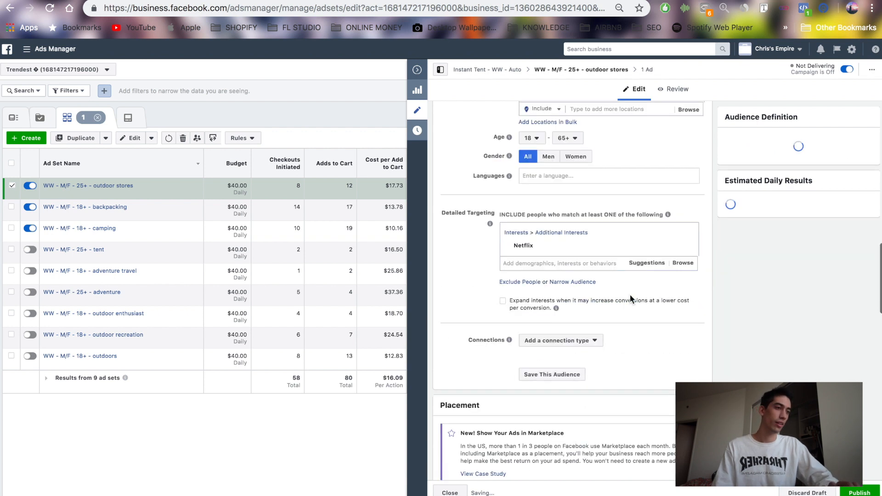
{"action": "left_click", "coordinate": [503, 261]}
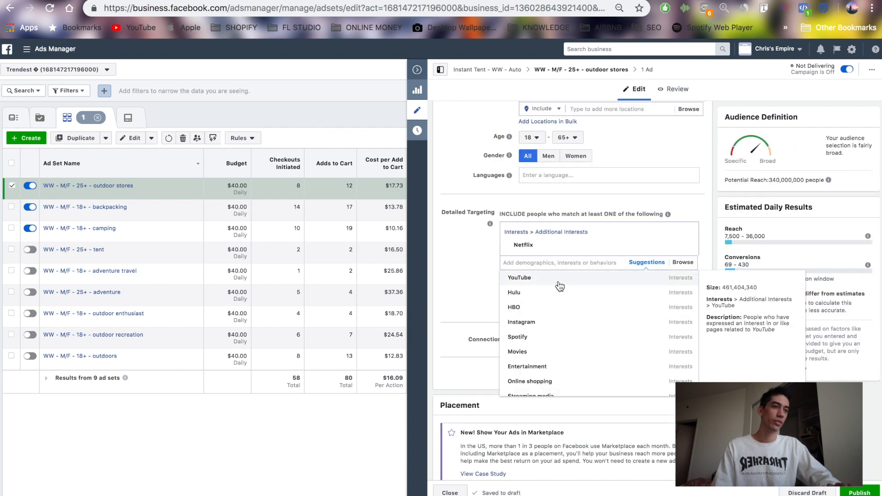
{"action": "left_click", "coordinate": [467, 274]}
{"action": "key", "text": "ctrl+Left"}
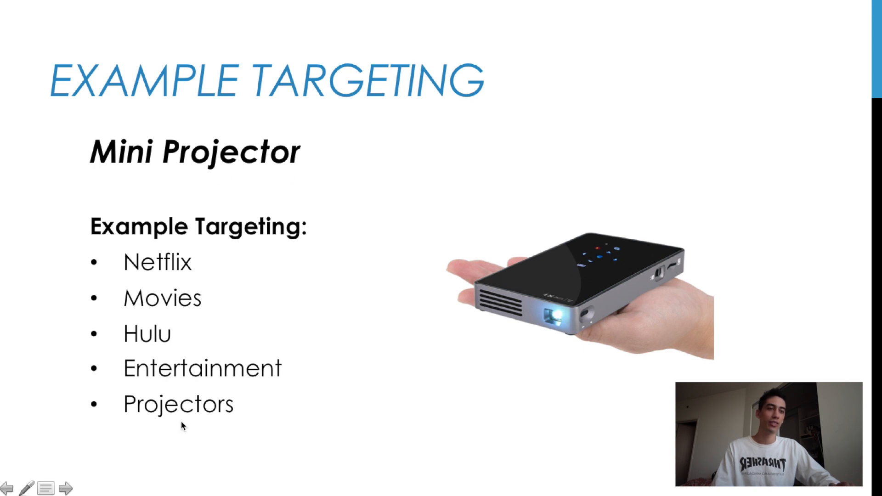
Exit the slide show and replay the Targeting Breakdown presentation from its title slide
{"action": "key", "text": "Escape"}
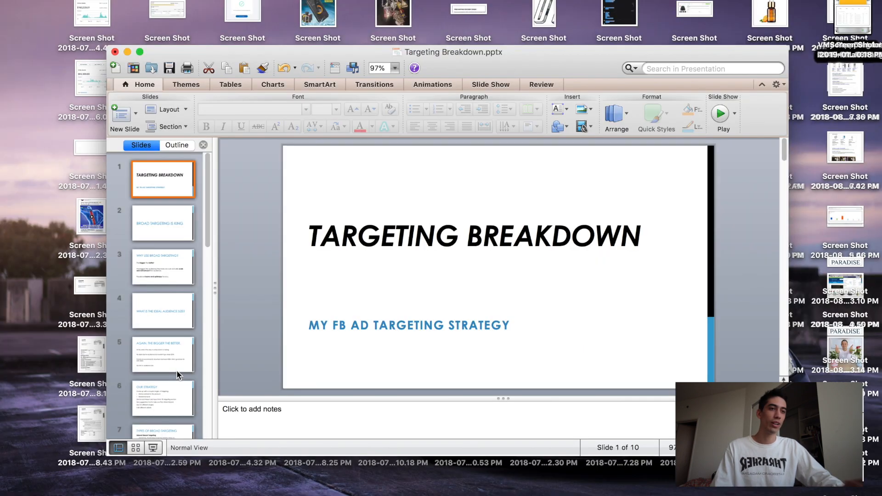
{"action": "left_click", "coordinate": [342, 0]}
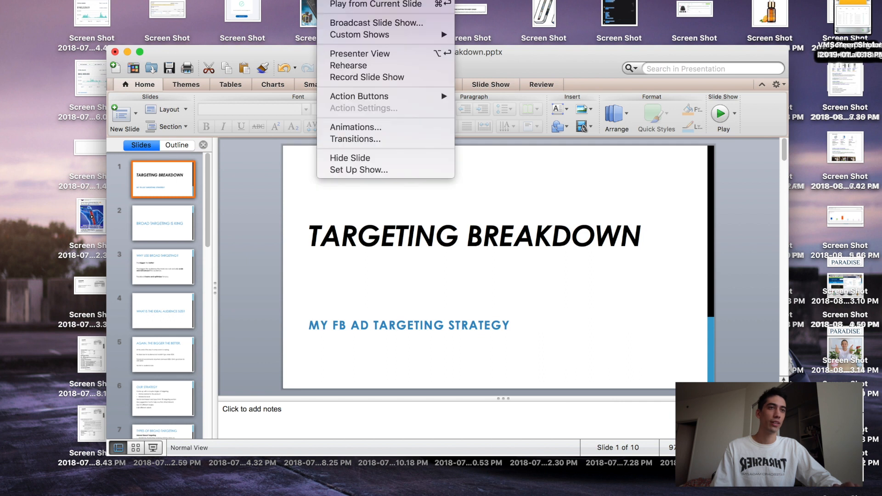
{"action": "left_click", "coordinate": [358, 3]}
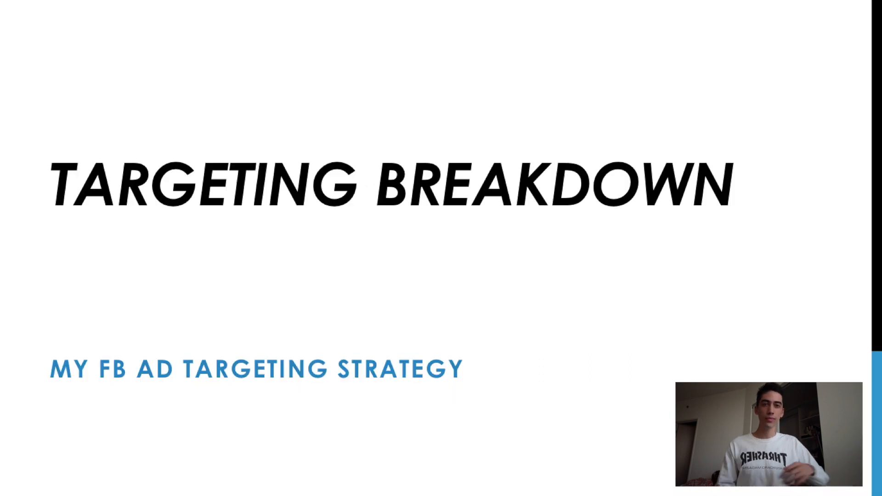